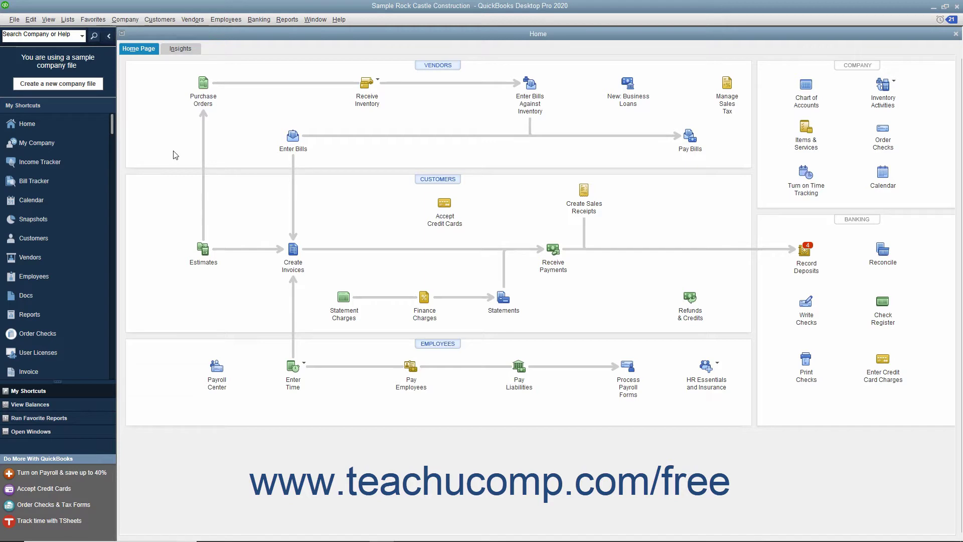
Start a credit card charge on the 20600 CalOil Credit Card account.
left_click(259, 20)
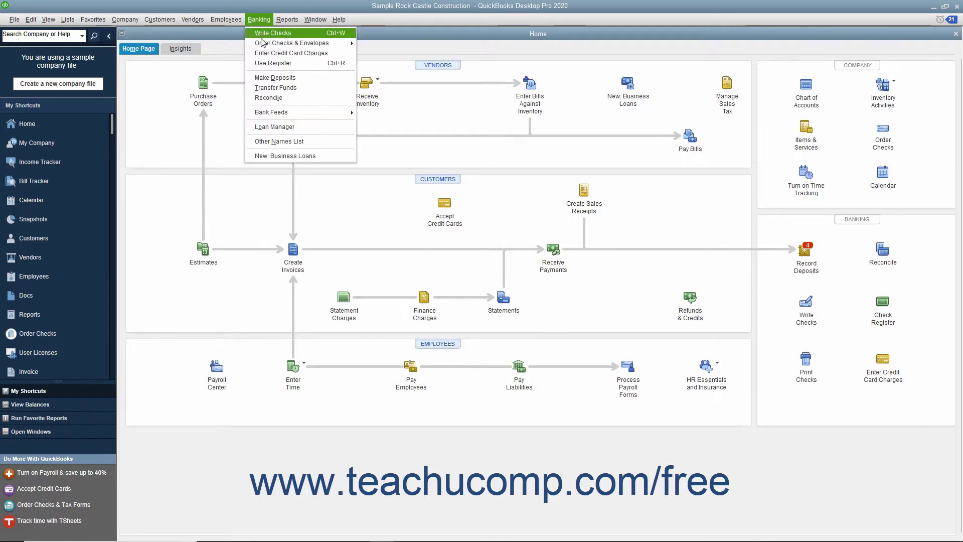
left_click(264, 55)
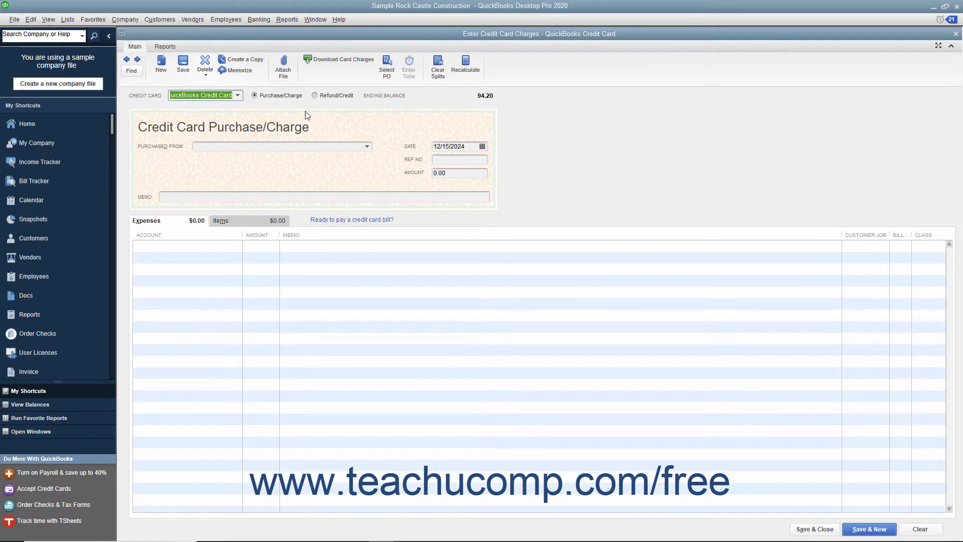
left_click(238, 95)
left_click(231, 143)
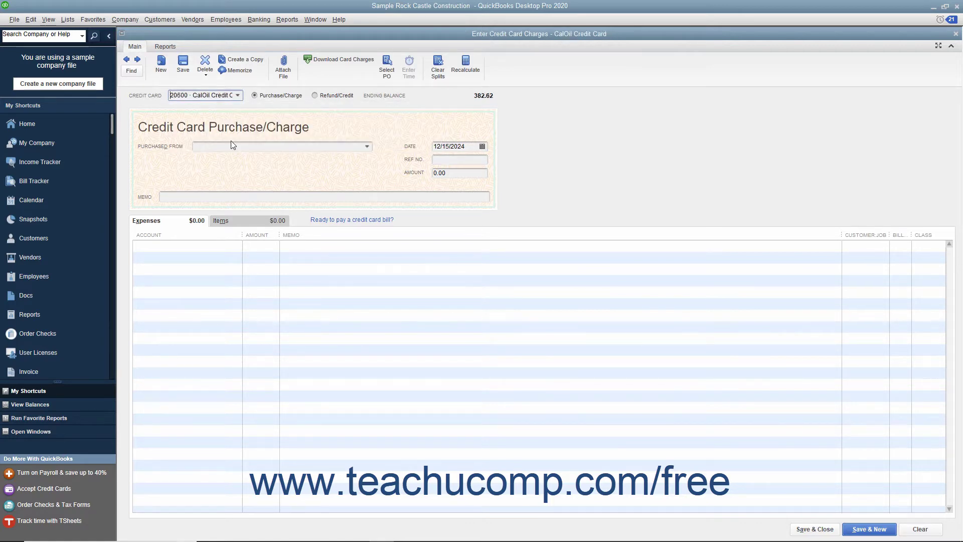
Try Refund/Credit, then set the entry back to Purchase/Charge.
left_click(264, 97)
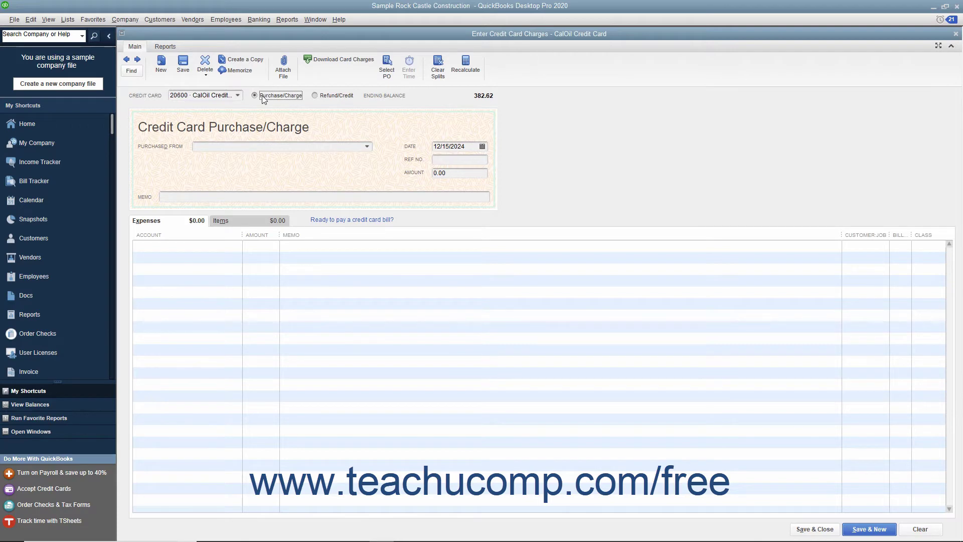
left_click(316, 96)
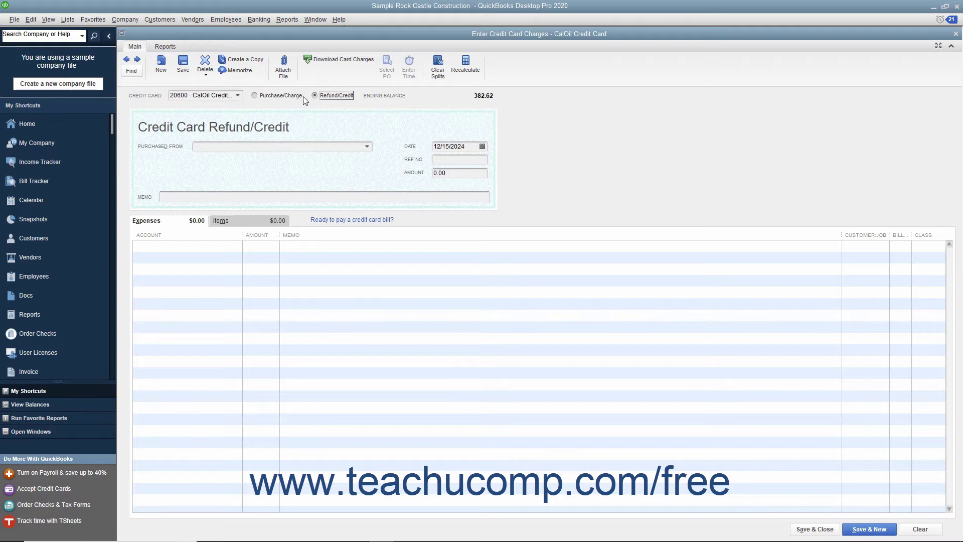
left_click(288, 98)
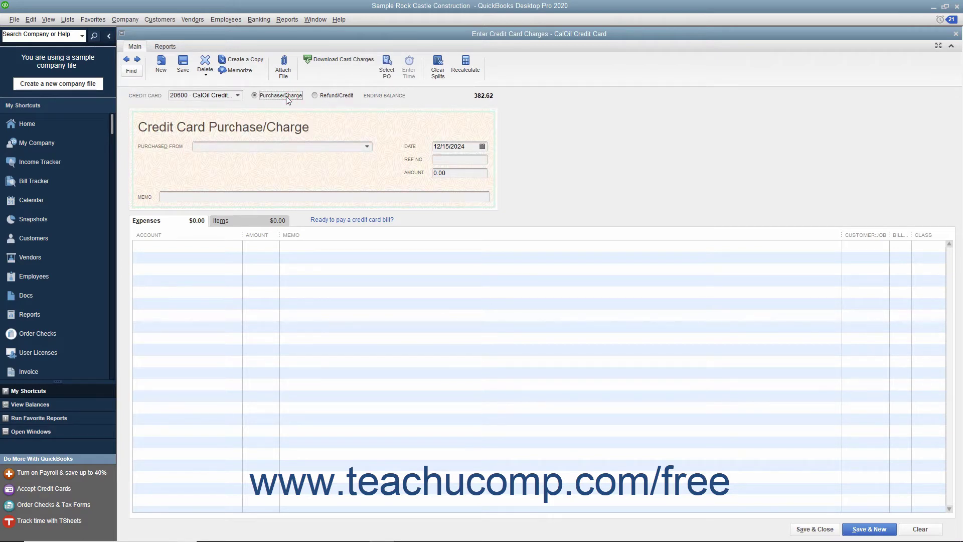
Set the vendor to Bayshore CalOil Service and the date to 12/15/2024.
left_click(368, 148)
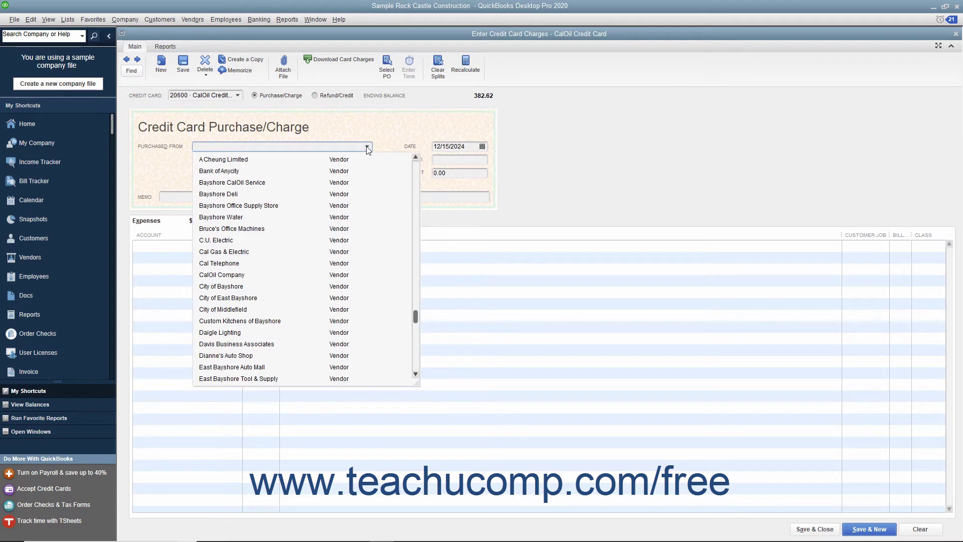
left_click(260, 184)
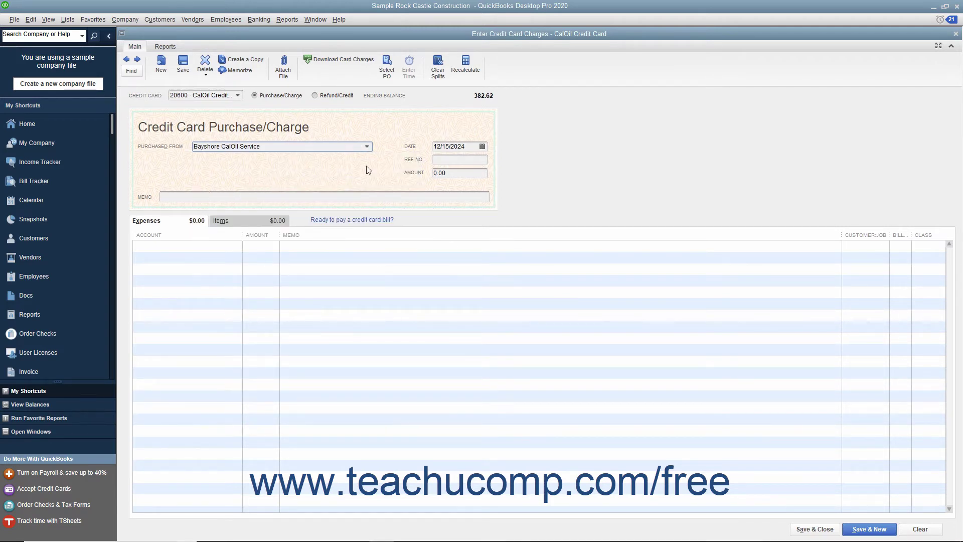
left_click(482, 146)
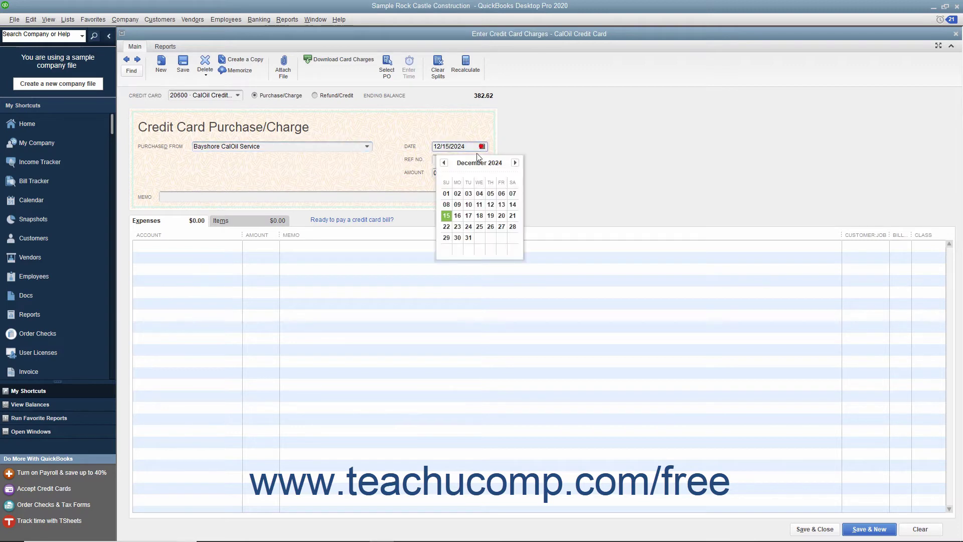
left_click(449, 217)
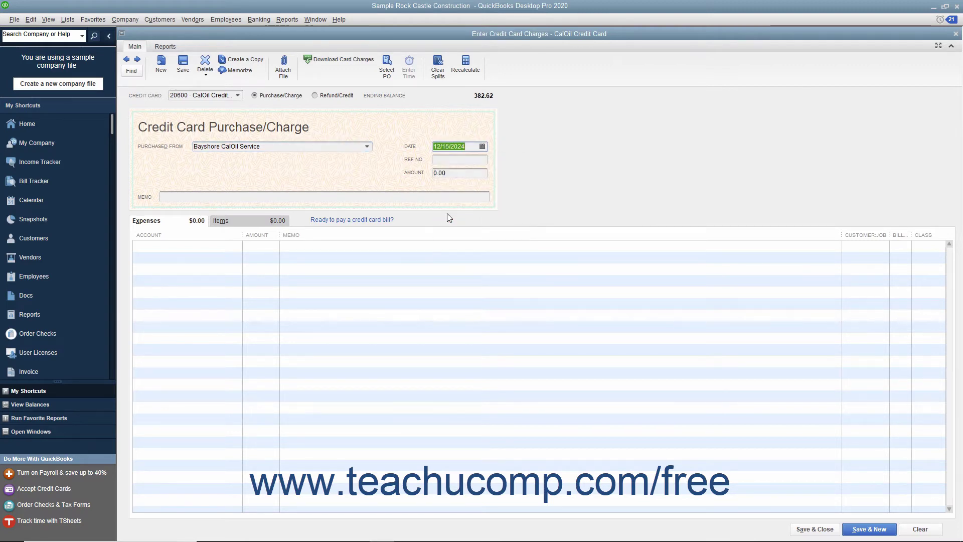
Skip Ref No. and enter 30.00 as the charge amount.
left_click(457, 160)
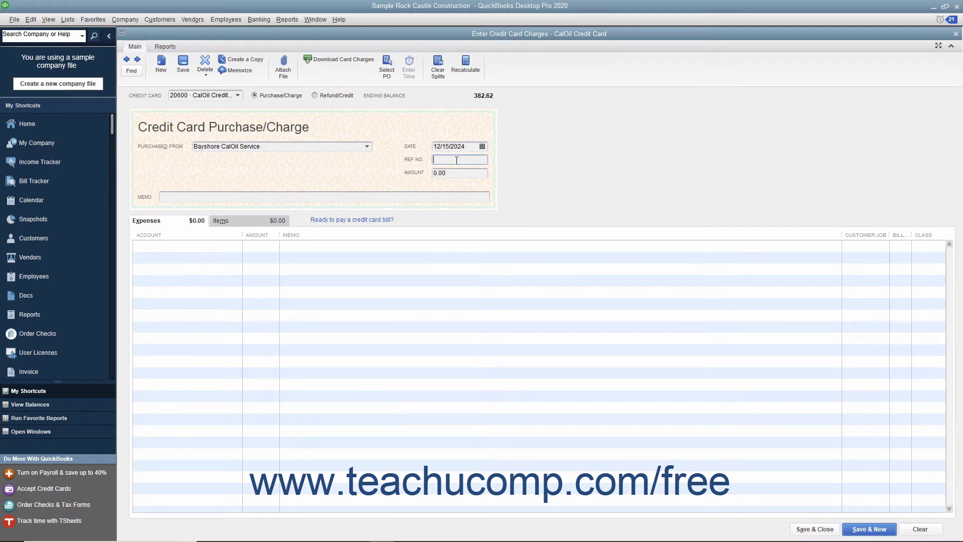
left_click(456, 172)
type("30")
left_click(246, 198)
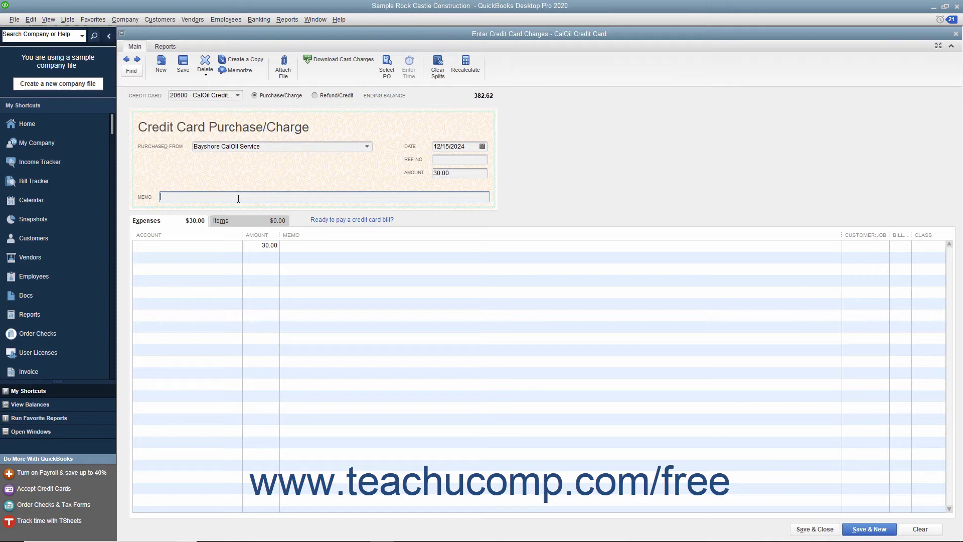
Assign the first $30.00 expense line to 60100 Automobile:60110 Fuel.
left_click(163, 246)
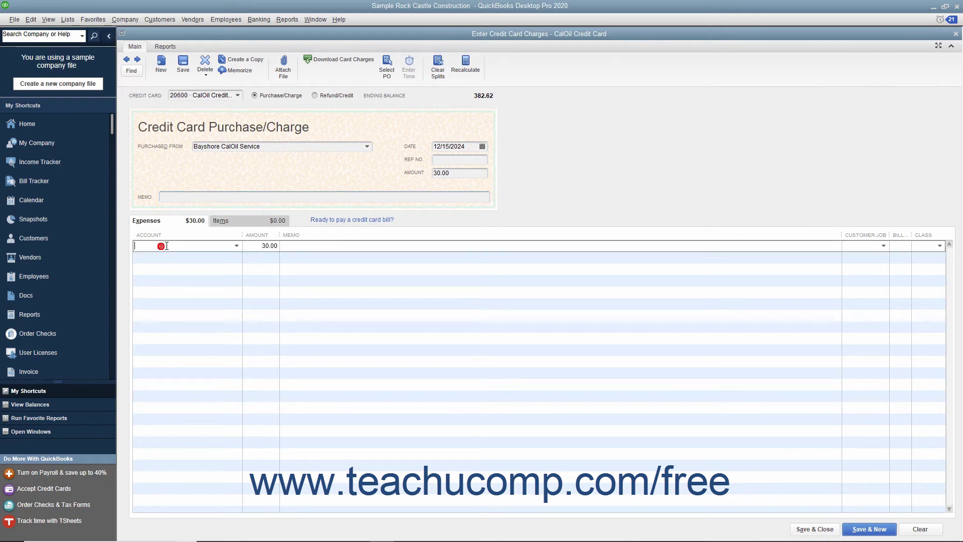
left_click(234, 245)
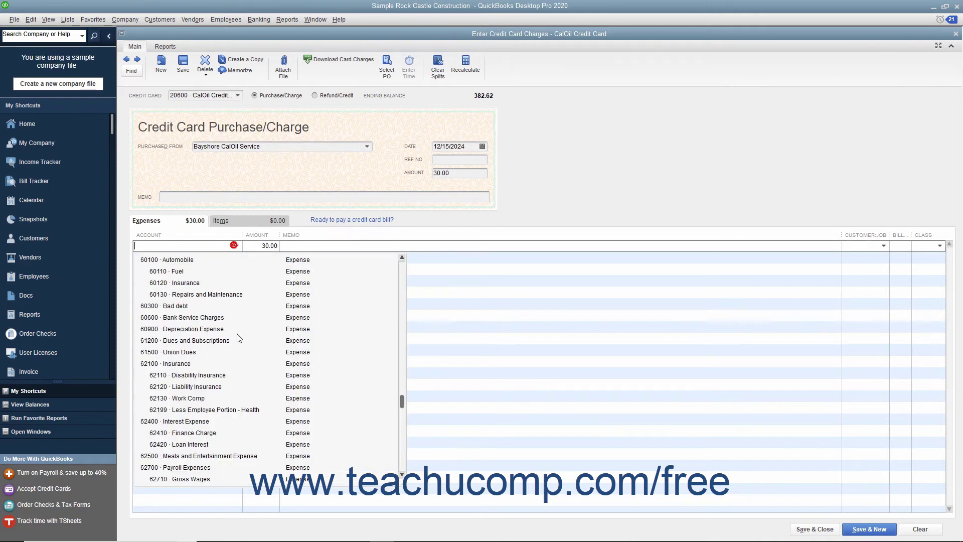
left_click(179, 271)
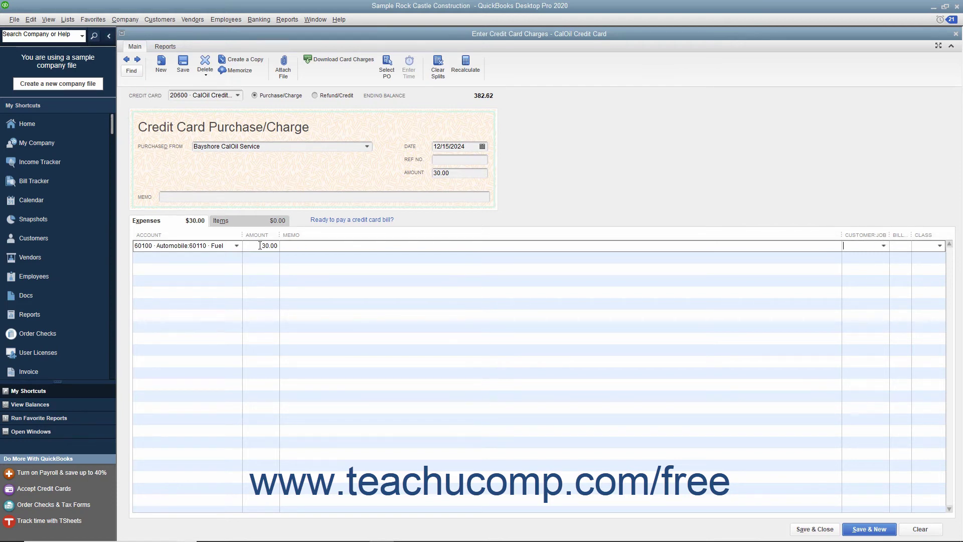
left_click(260, 246)
View the Items tab's item list, closing it without adding any item.
left_click(239, 221)
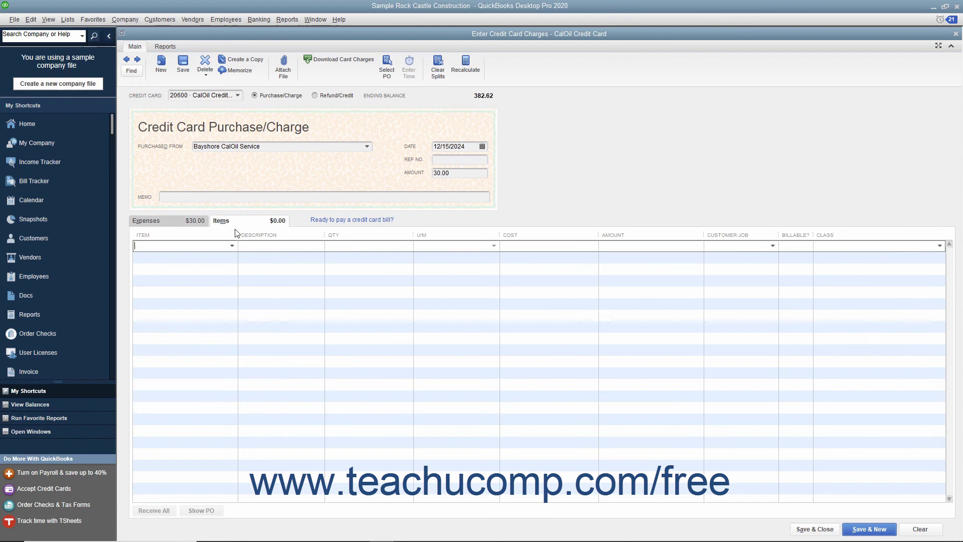
left_click(232, 245)
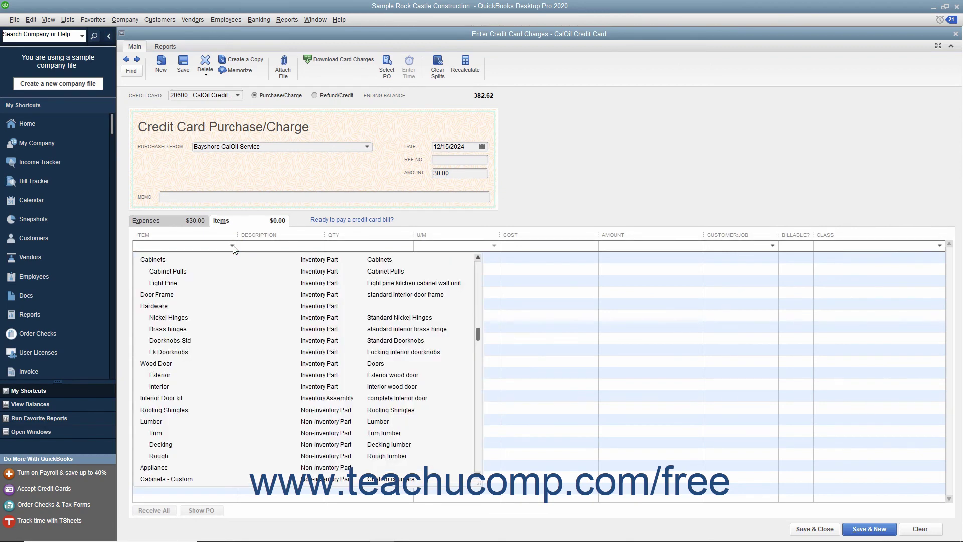
left_click(233, 246)
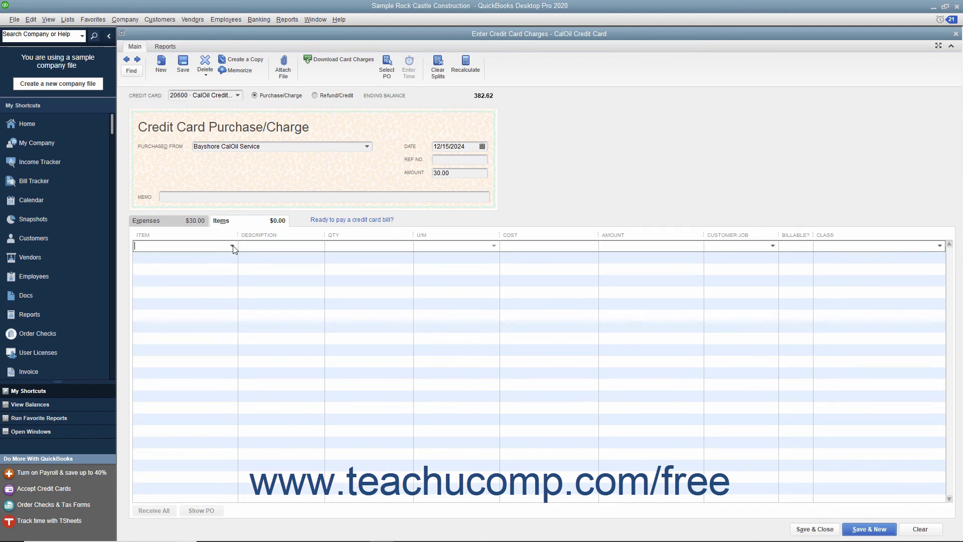
left_click(437, 173)
Return to the expense lines and Save & Close the $30.00 CalOil charge.
left_click(201, 223)
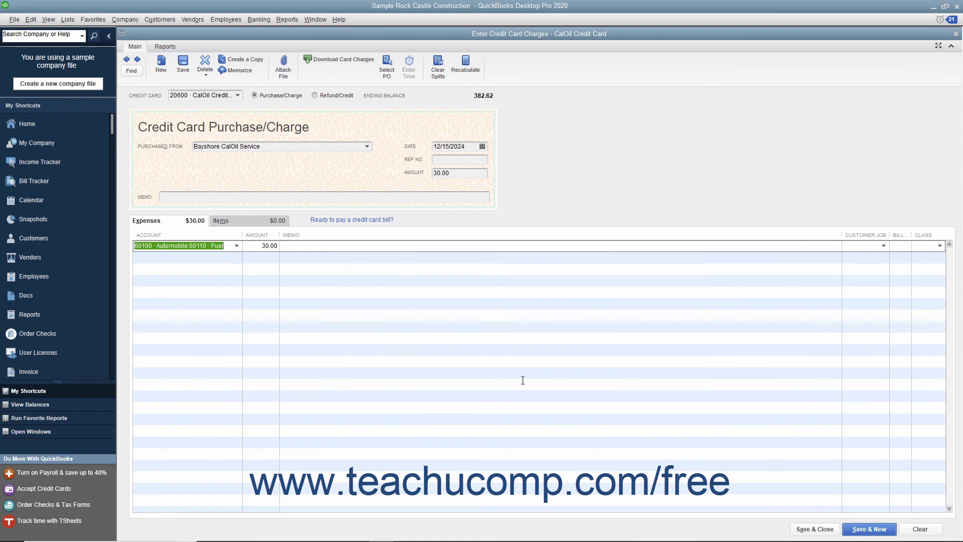
left_click(801, 530)
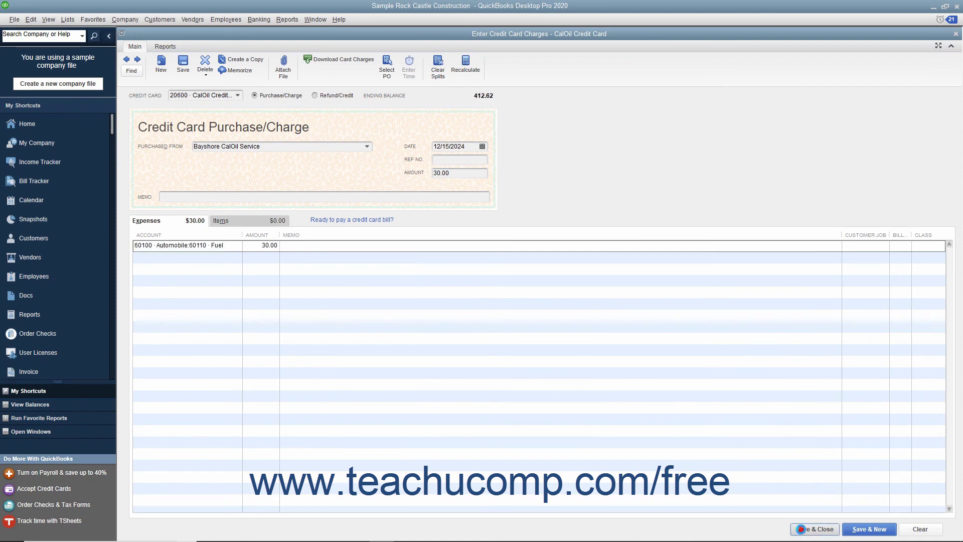